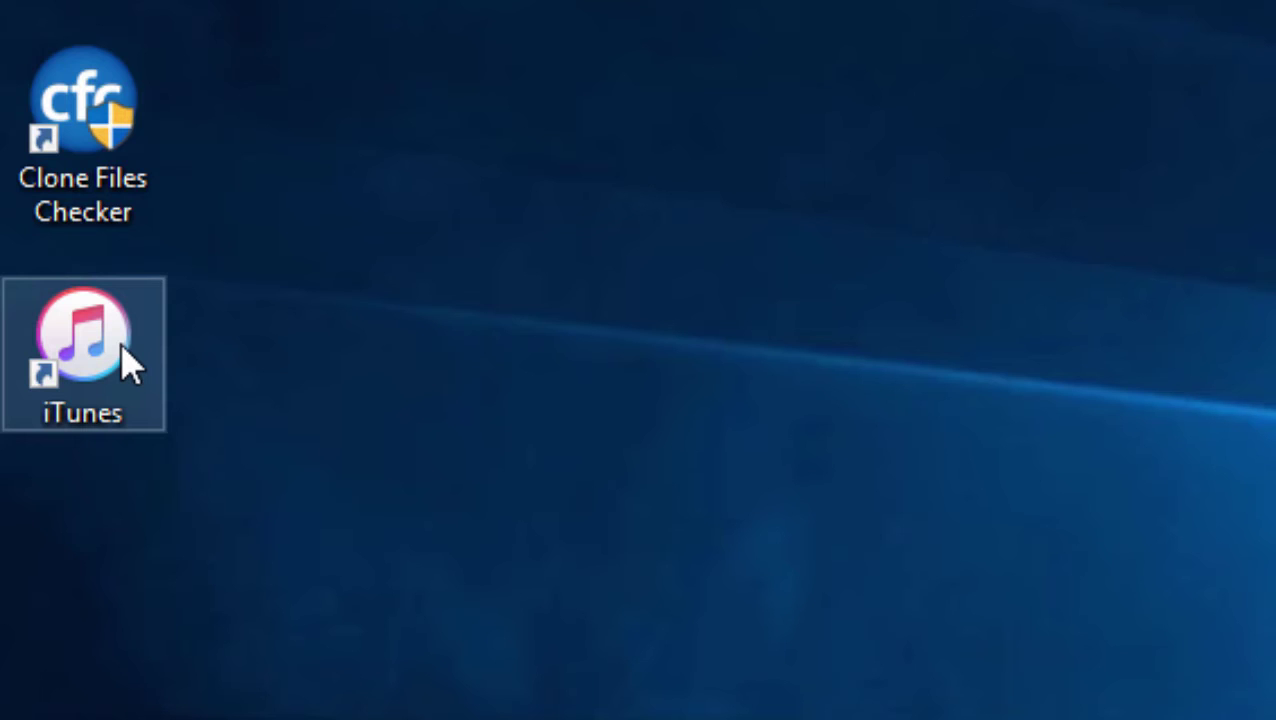
Launch iTunes and select both copies of Dreadlock Holiday and Homecoming.
{"action": "double_click", "coordinate": [122, 346]}
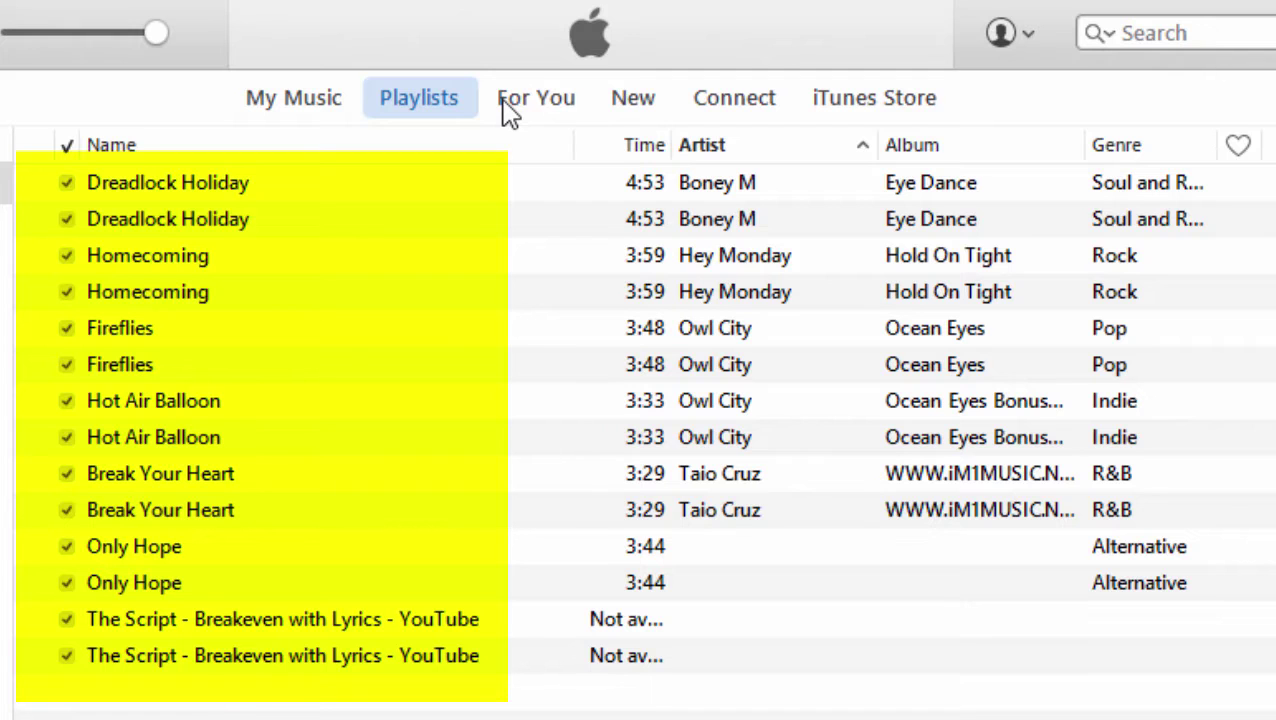
{"action": "left_click", "coordinate": [240, 197]}
{"action": "left_click", "coordinate": [298, 216]}
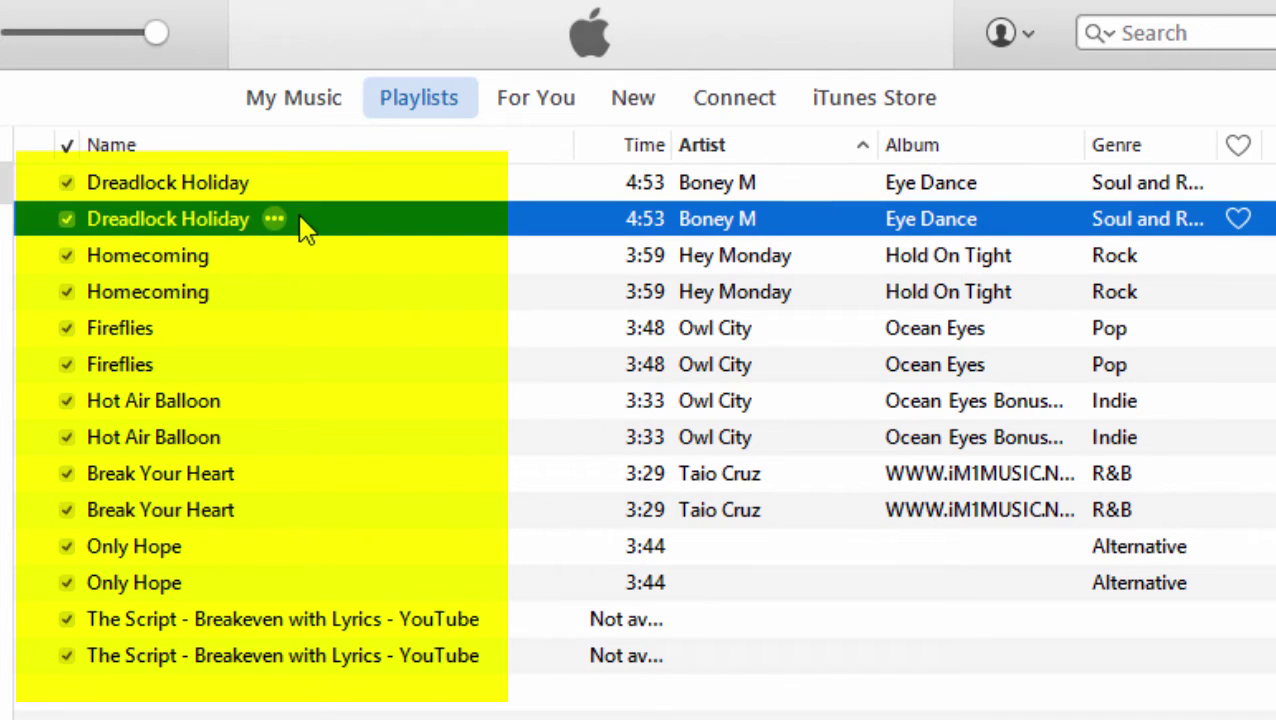
{"action": "left_click", "coordinate": [522, 262]}
{"action": "left_click", "coordinate": [535, 300]}
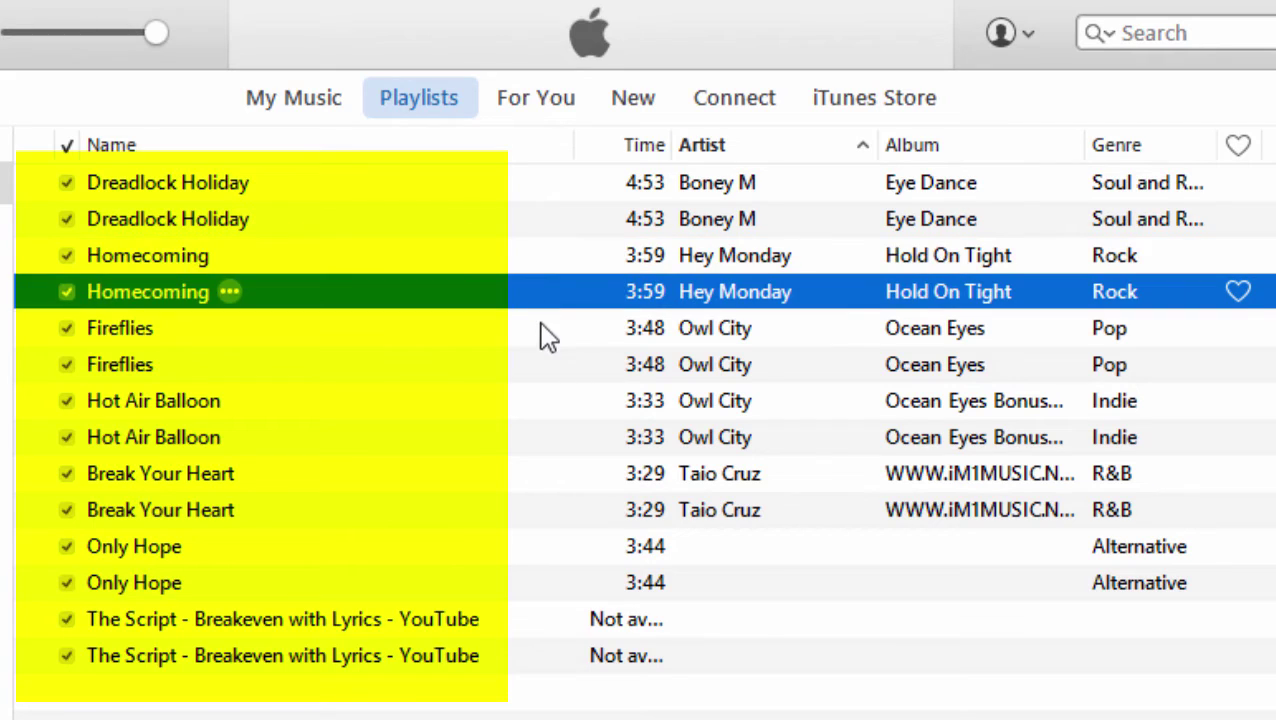
Select both copies of Fireflies, Hot Air Balloon and Break Your Heart, then open the menu.
{"action": "left_click", "coordinate": [541, 336]}
{"action": "left_click", "coordinate": [537, 378]}
{"action": "left_click", "coordinate": [535, 408]}
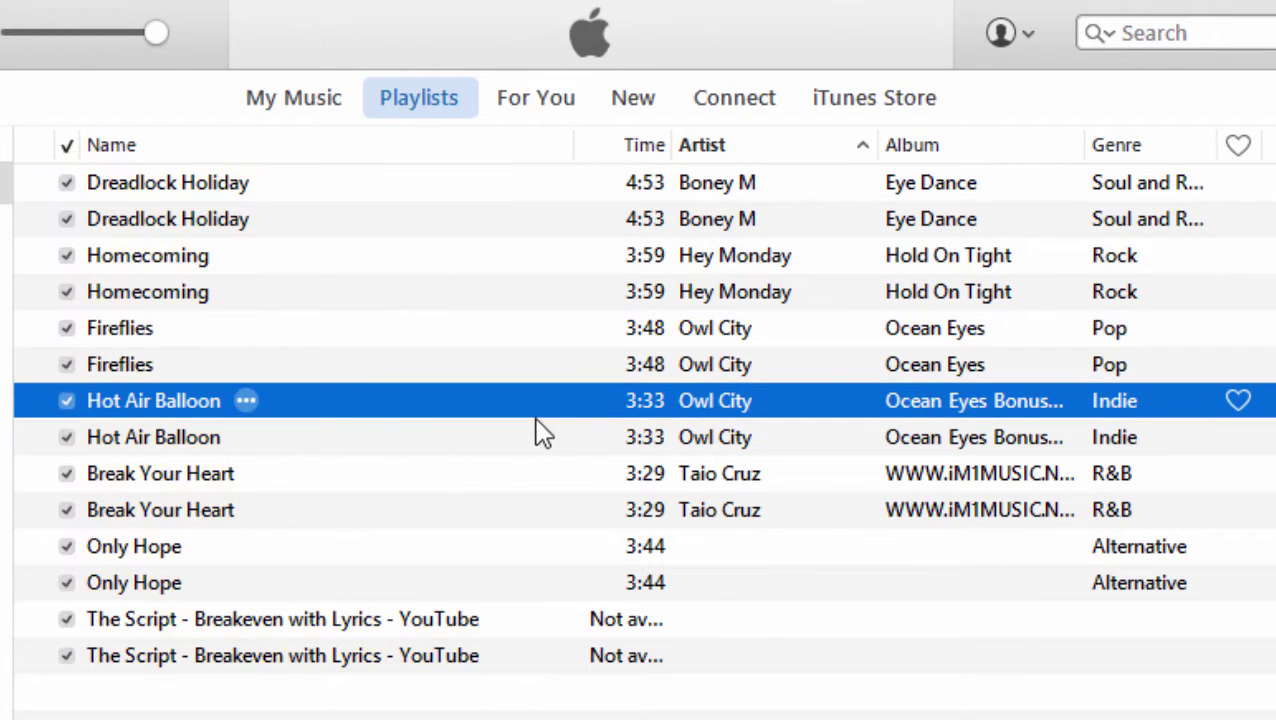
{"action": "left_click", "coordinate": [534, 442]}
{"action": "left_click", "coordinate": [534, 476]}
{"action": "left_click", "coordinate": [528, 510]}
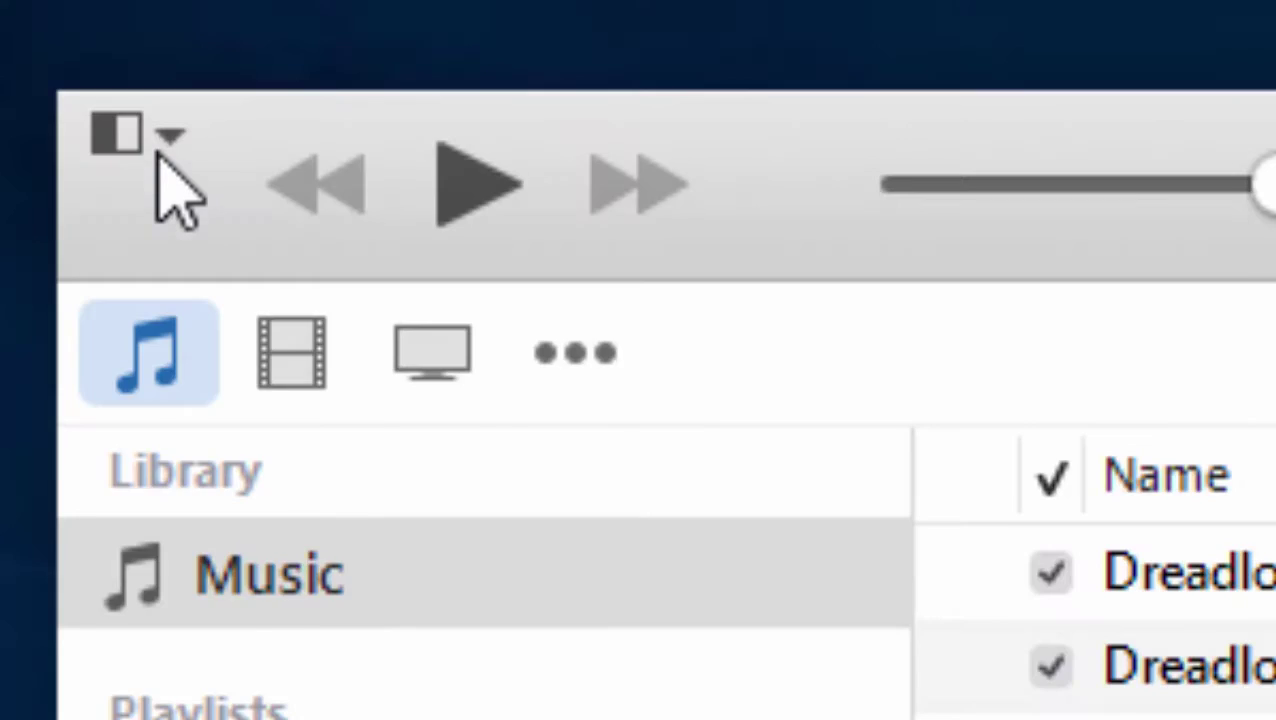
{"action": "left_click", "coordinate": [172, 140]}
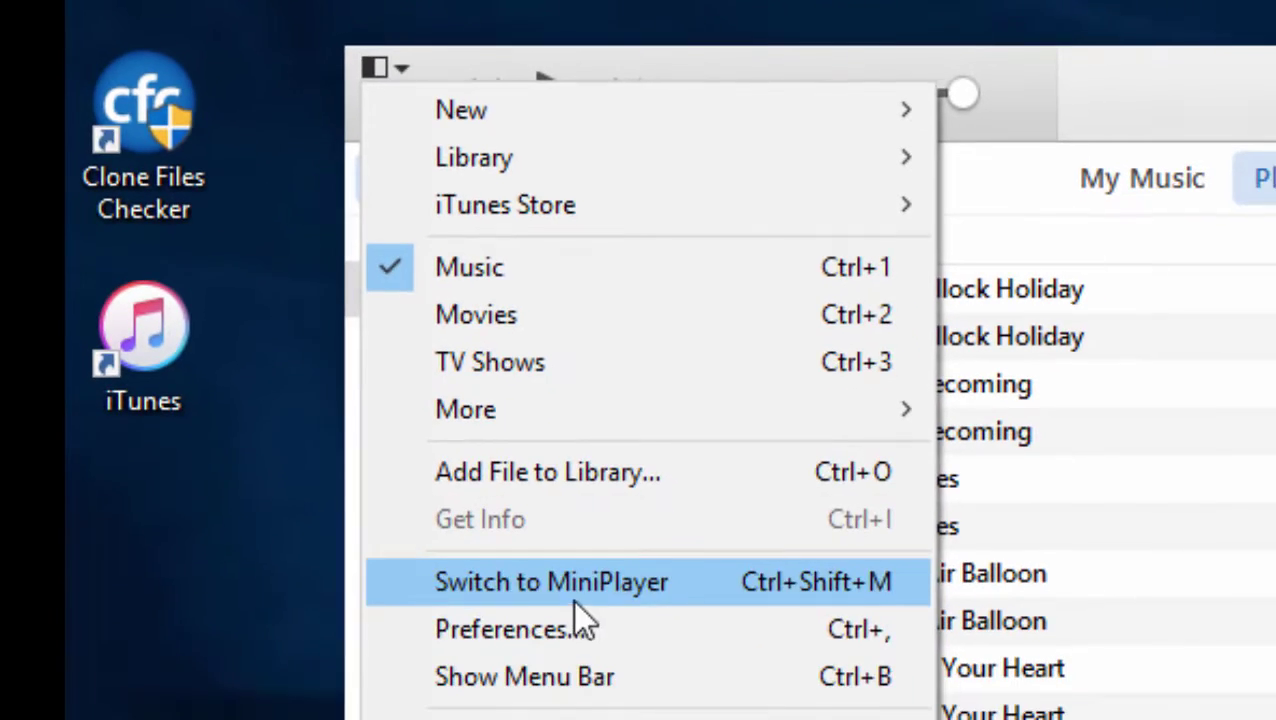
In iTunes Advanced preferences, keep 'Share iTunes Library XML with other applications' enabled.
{"action": "left_click", "coordinate": [587, 624]}
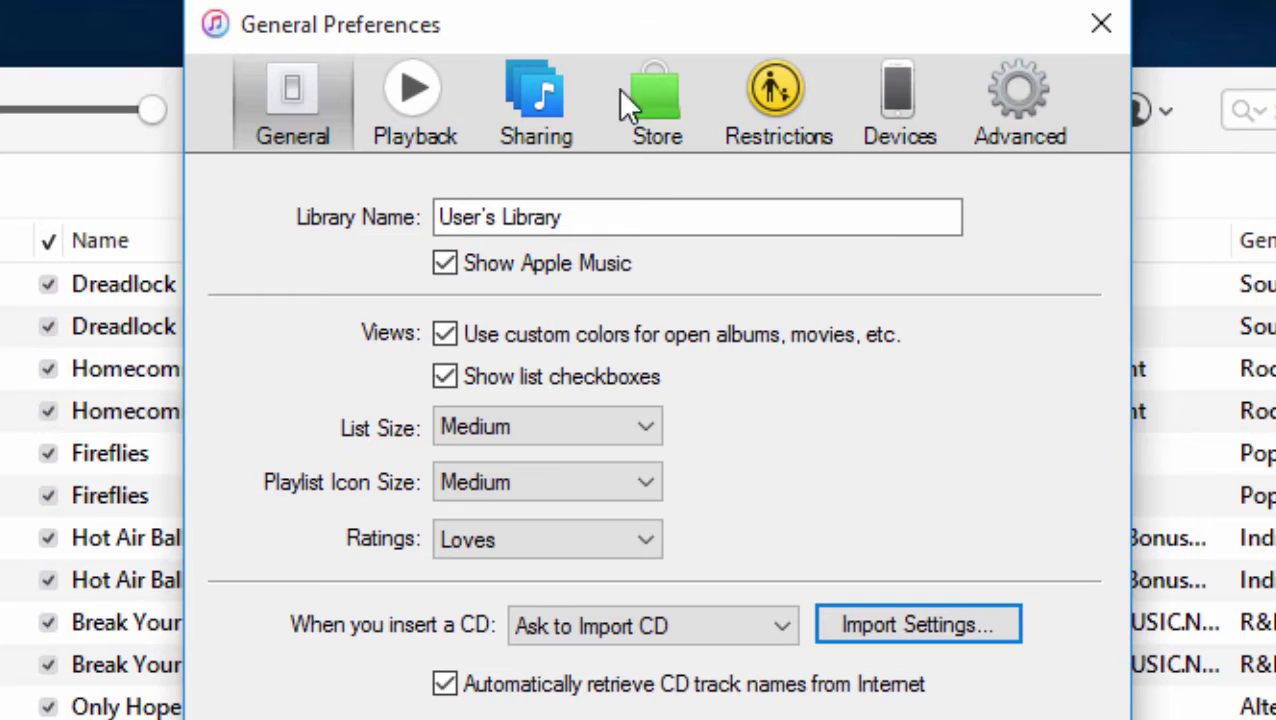
{"action": "left_click", "coordinate": [1036, 89]}
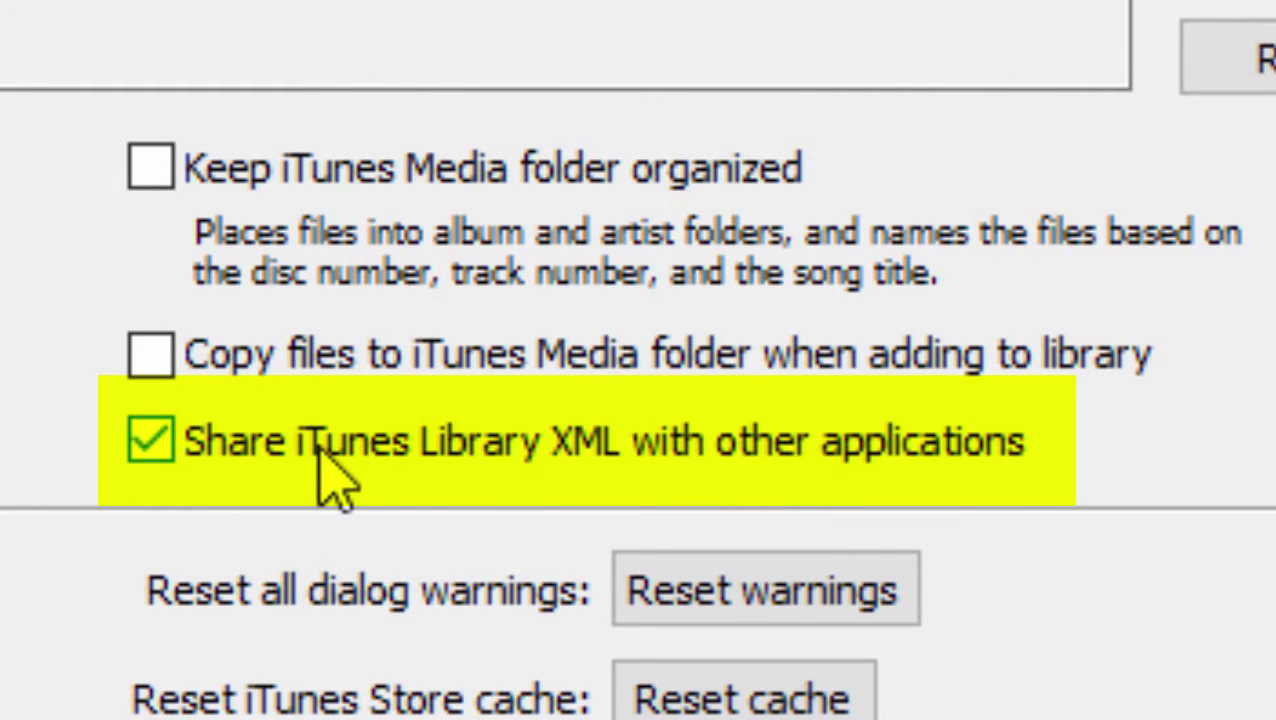
{"action": "double_click", "coordinate": [135, 225]}
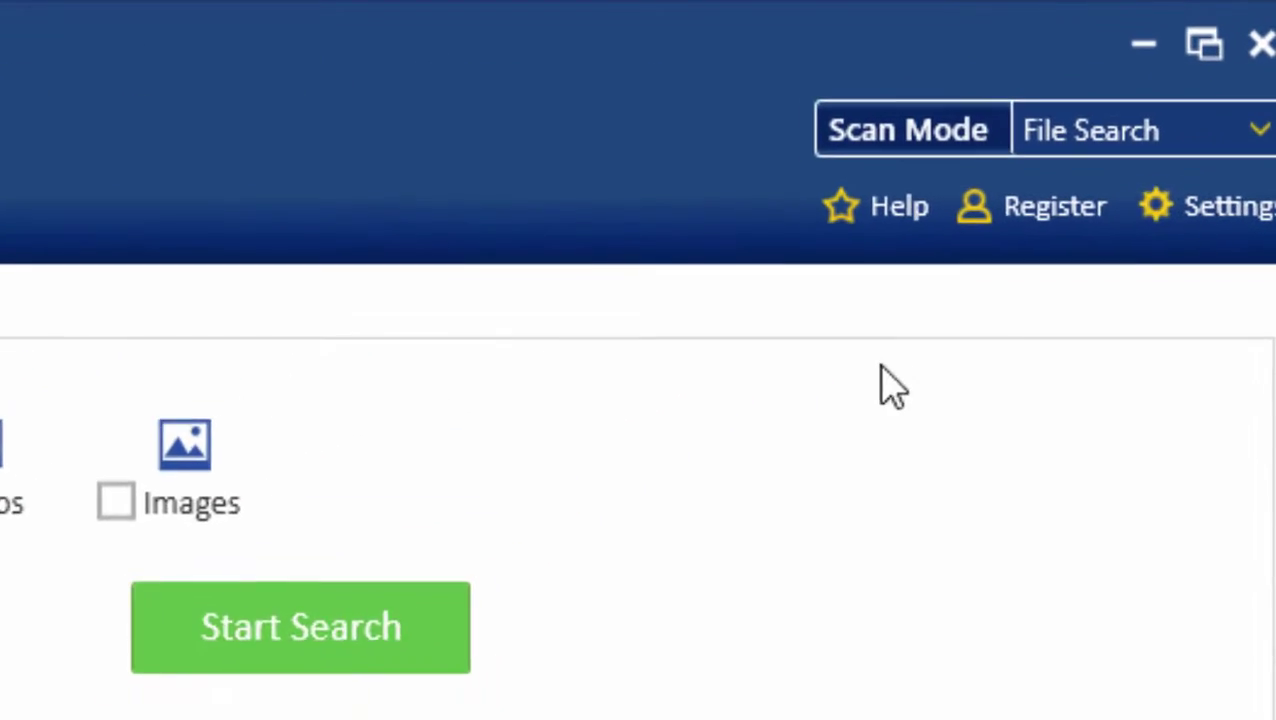
Show the Scan Mode list with File Search, Music Search and iTunes Search.
{"action": "left_click", "coordinate": [1240, 190]}
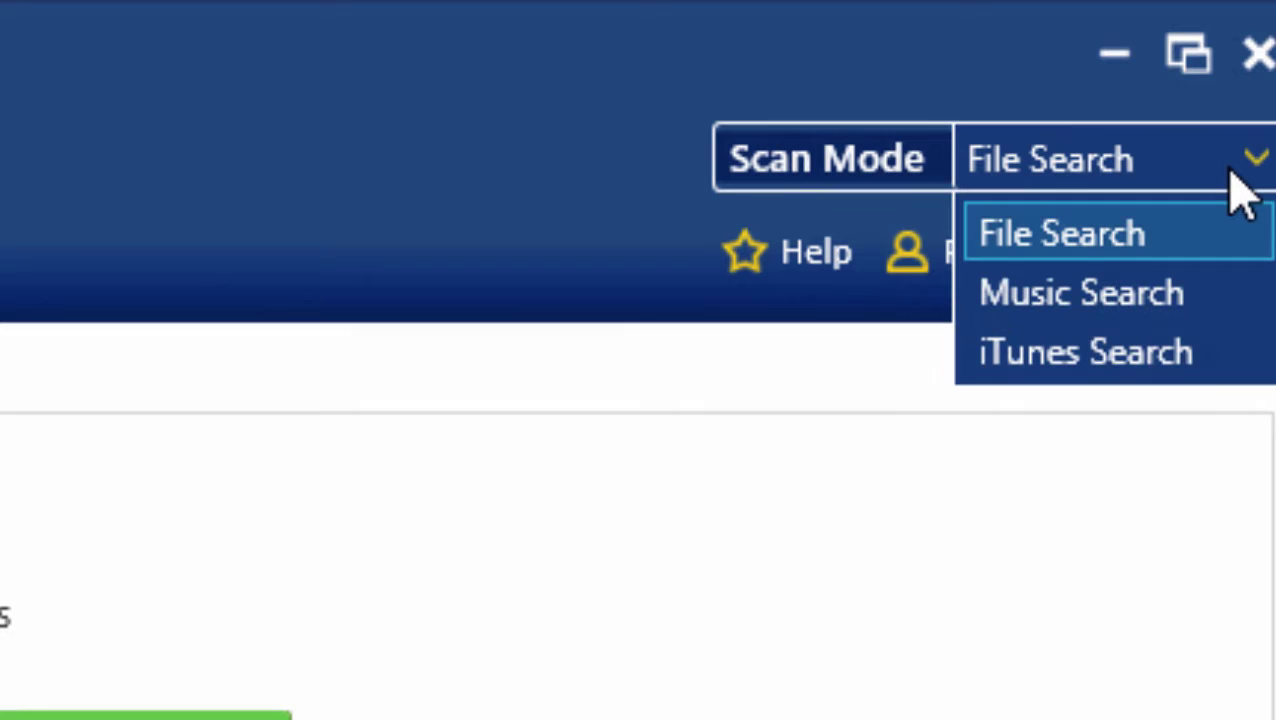
{"action": "left_click", "coordinate": [1232, 172]}
{"action": "left_click", "coordinate": [1232, 172]}
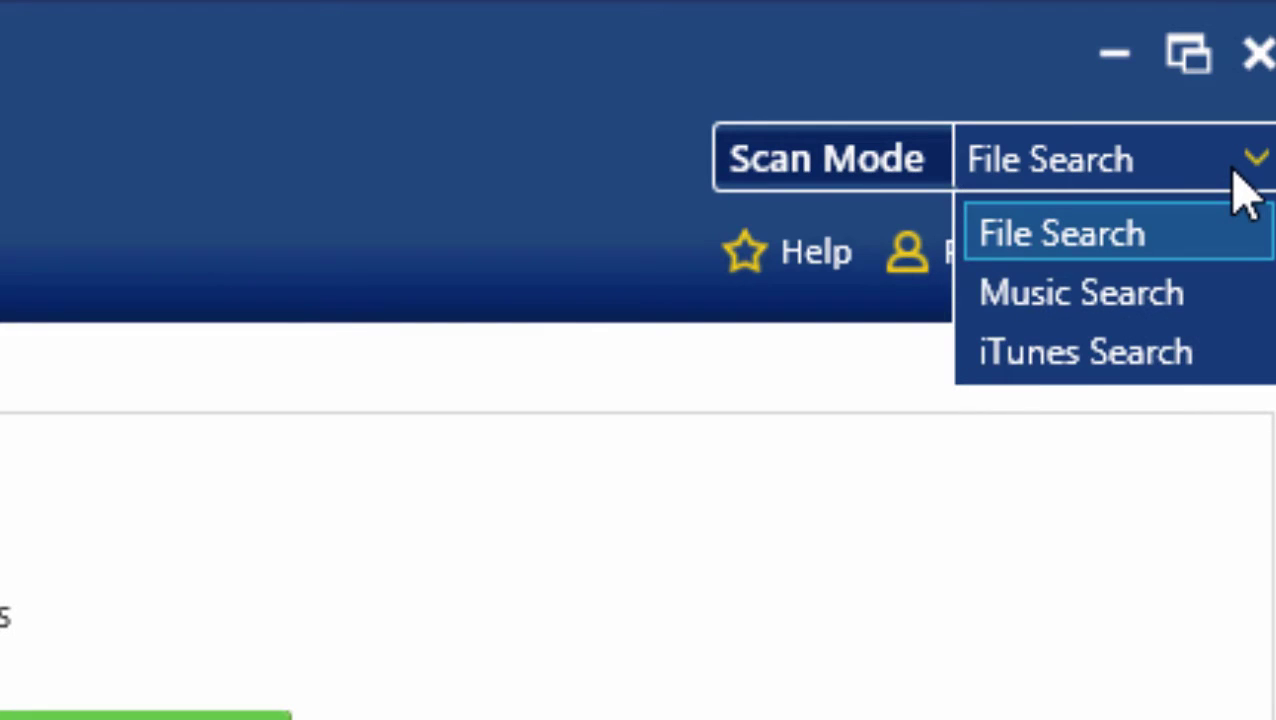
Choose iTunes Search and leave both minimum and maximum file size filters off.
{"action": "left_click", "coordinate": [1190, 352]}
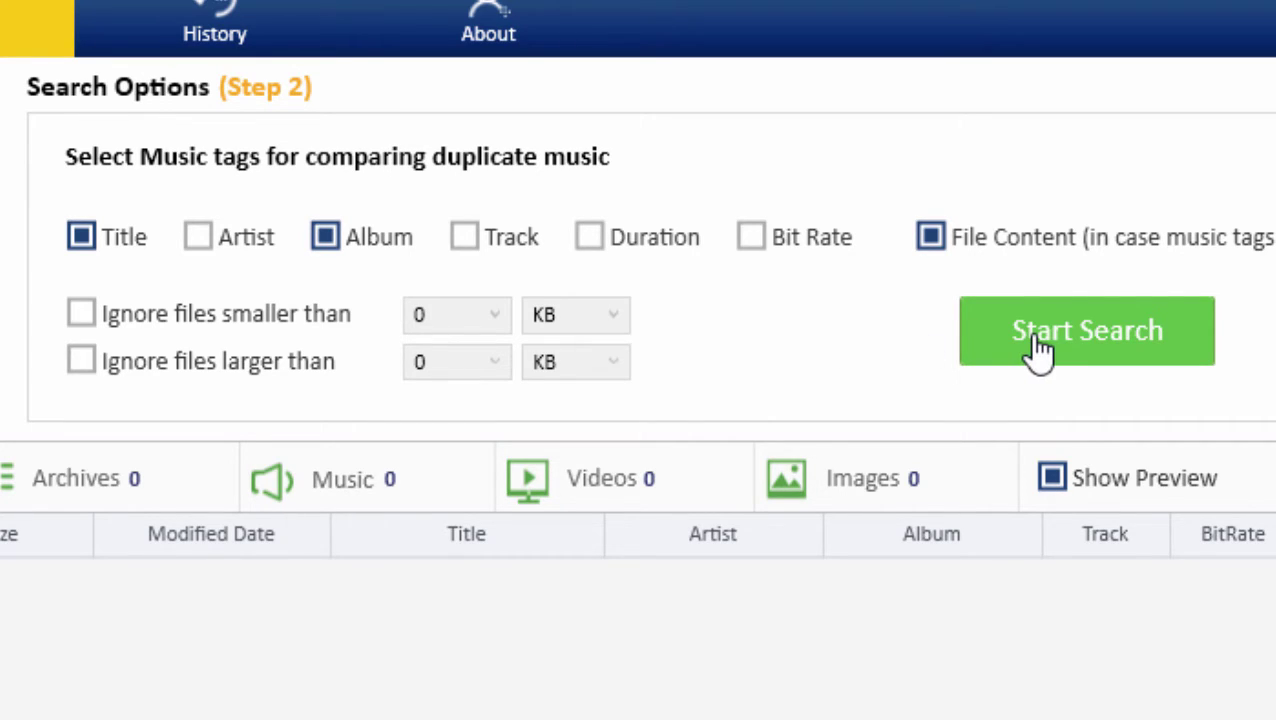
{"action": "left_click", "coordinate": [229, 322]}
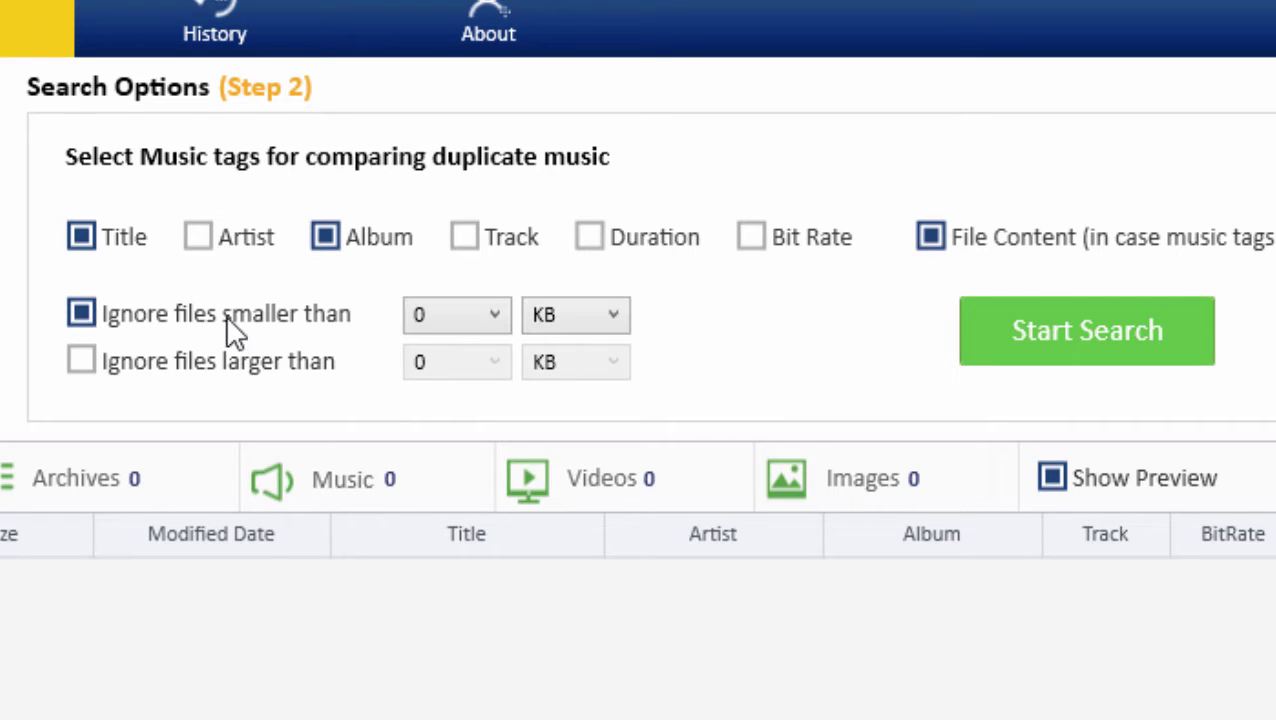
{"action": "left_click", "coordinate": [229, 322]}
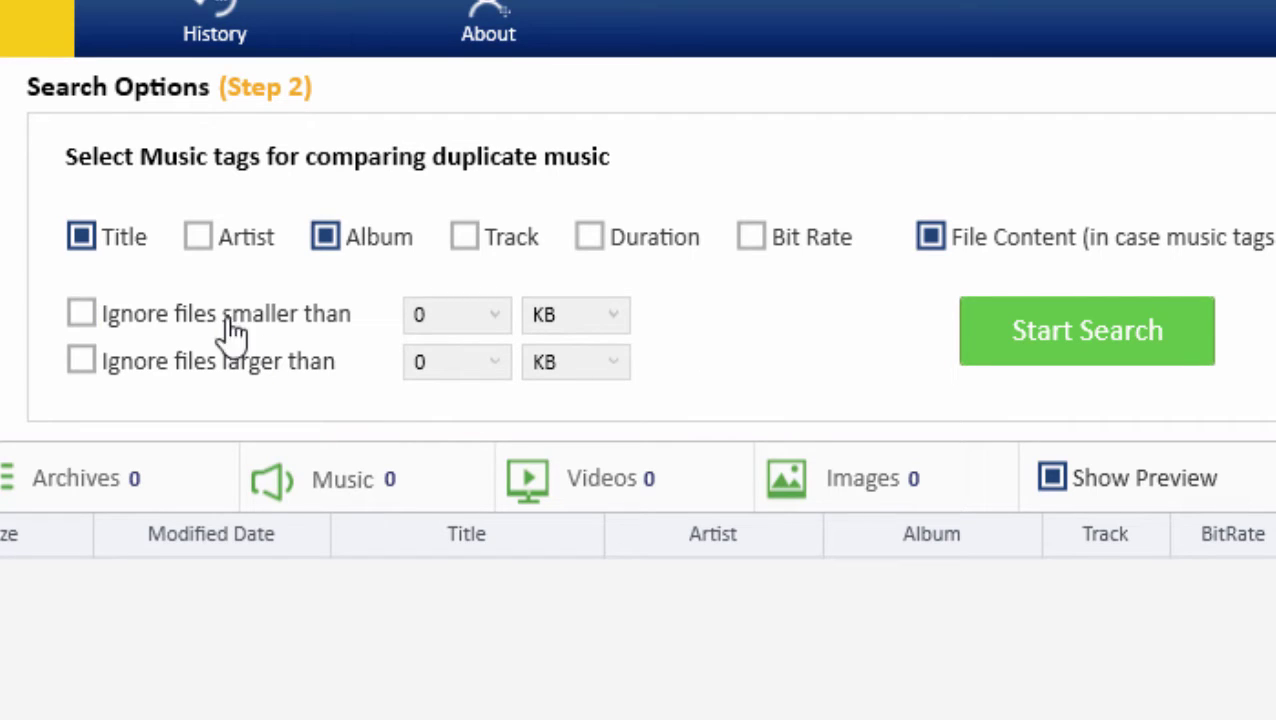
{"action": "left_click", "coordinate": [229, 322]}
{"action": "left_click", "coordinate": [229, 322]}
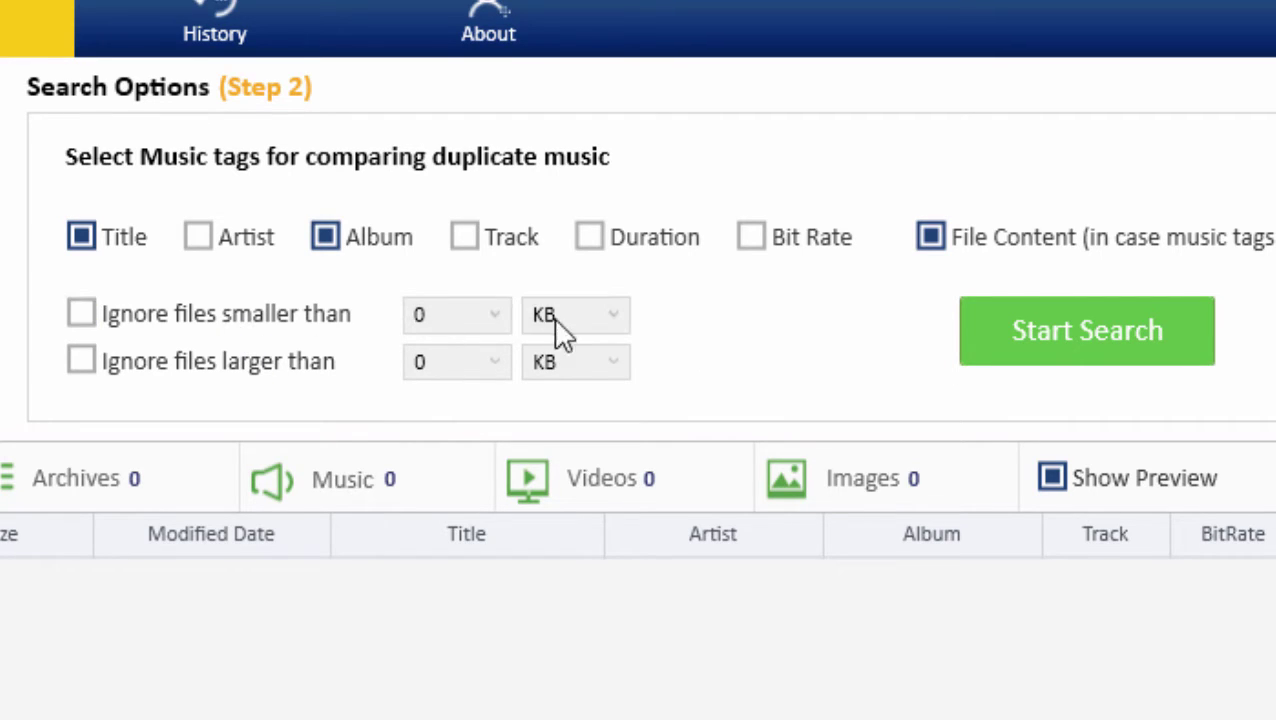
{"action": "left_click", "coordinate": [140, 366]}
{"action": "left_click", "coordinate": [243, 390]}
Run the search and review the 7 duplicate files in 7 groups wasting 45.844 MB.
{"action": "left_click", "coordinate": [1107, 345]}
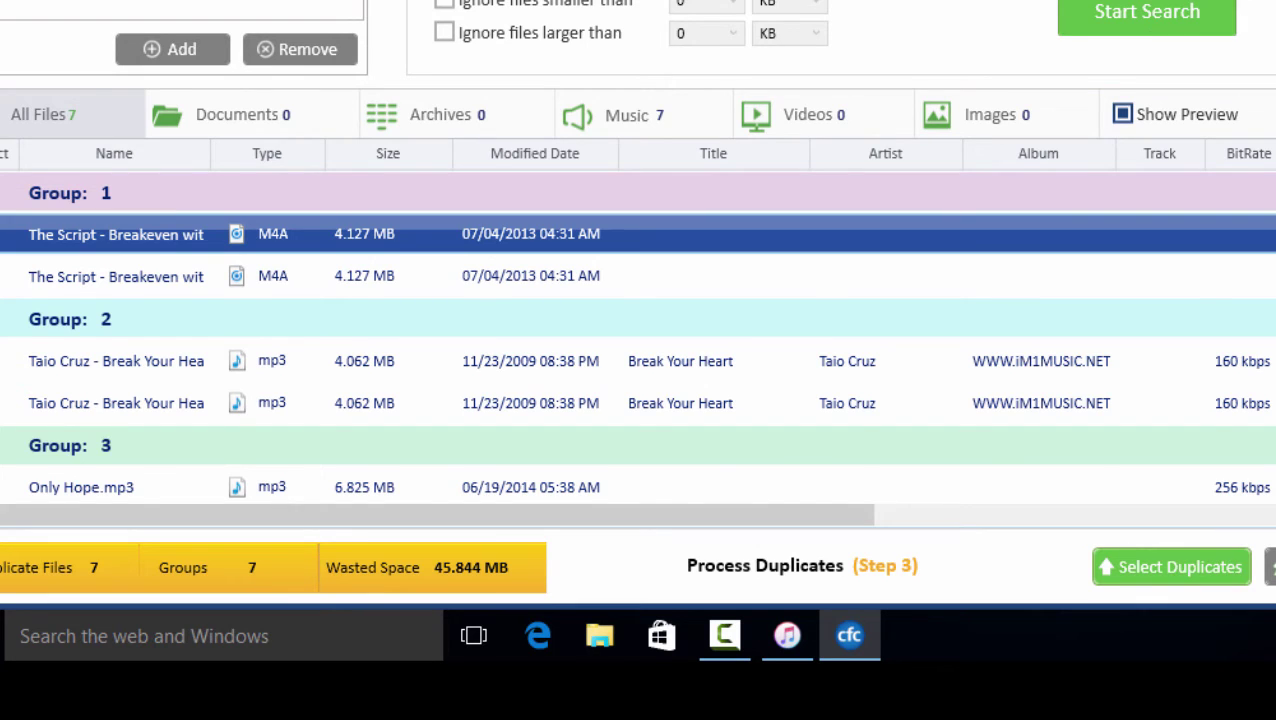
{"action": "scroll", "coordinate": [638, 340], "scroll_direction": "down", "scroll_amount": 5}
{"action": "scroll", "coordinate": [638, 340], "scroll_direction": "up", "scroll_amount": 5}
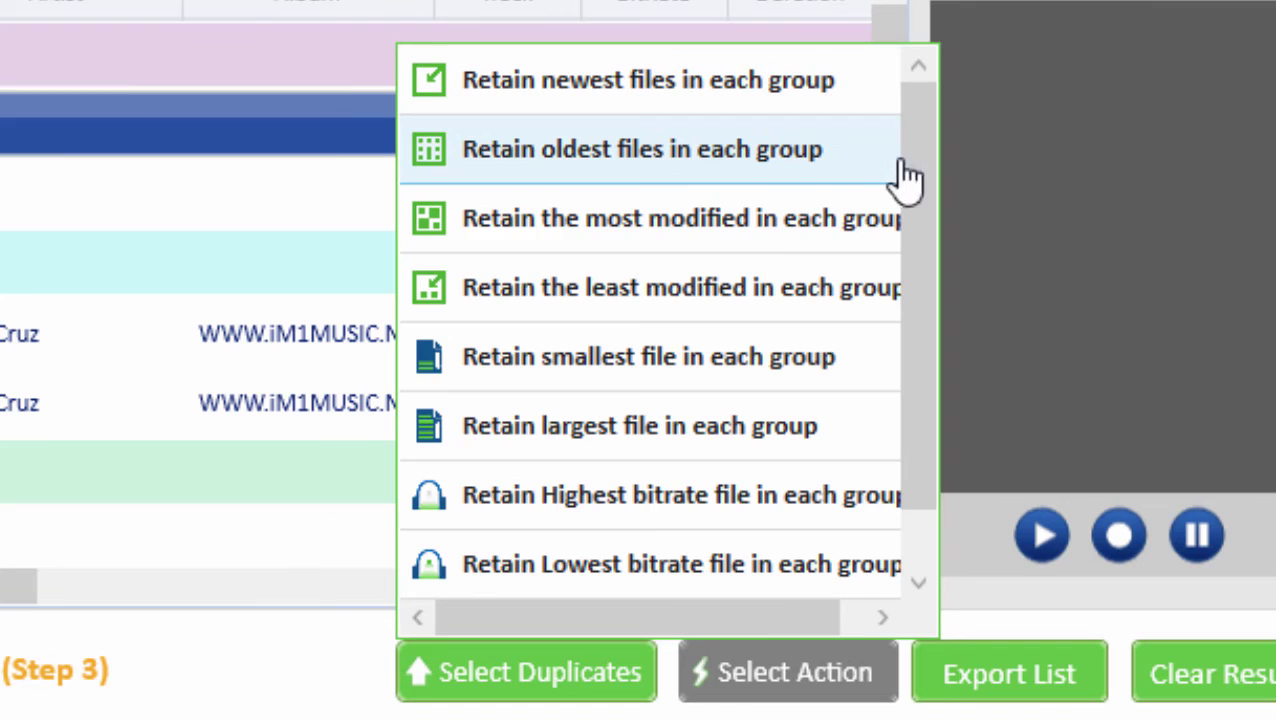
Mark the 7 duplicate groups with the 'Retain newest files in each group' rule.
{"action": "left_click_drag", "start_coordinate": [903, 227], "coordinate": [897, 286]}
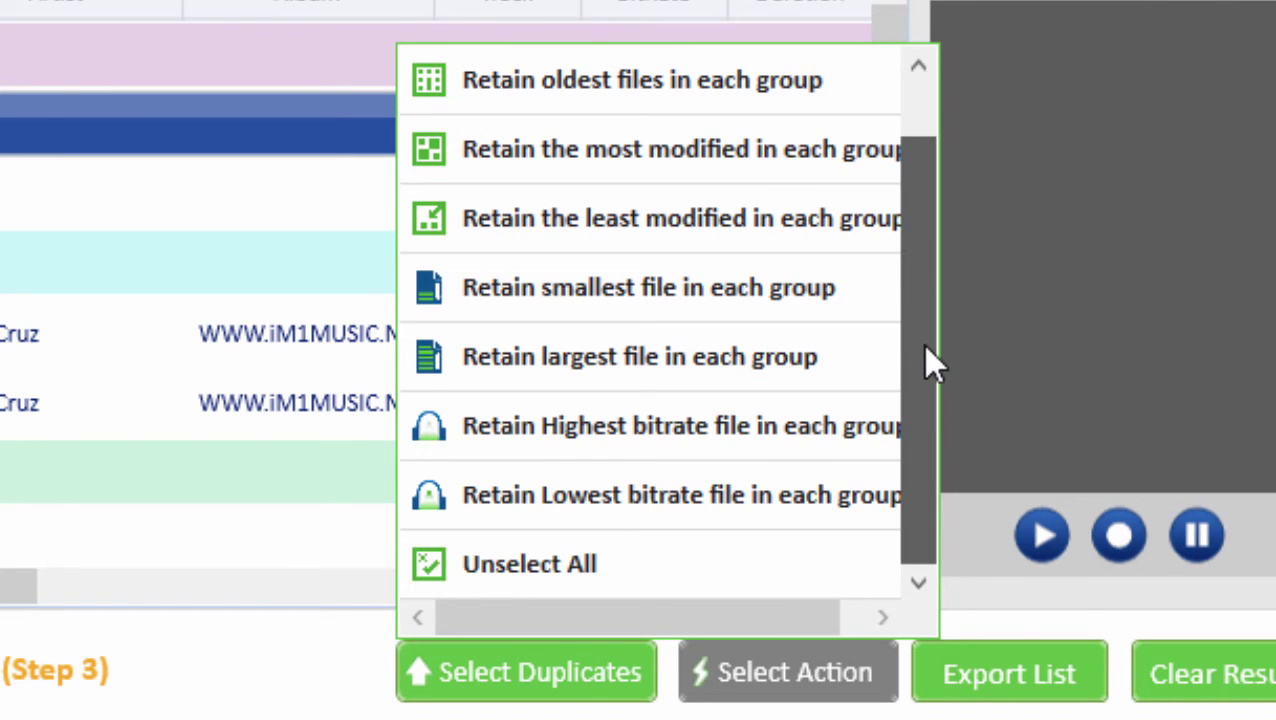
{"action": "left_click_drag", "start_coordinate": [925, 347], "coordinate": [920, 390]}
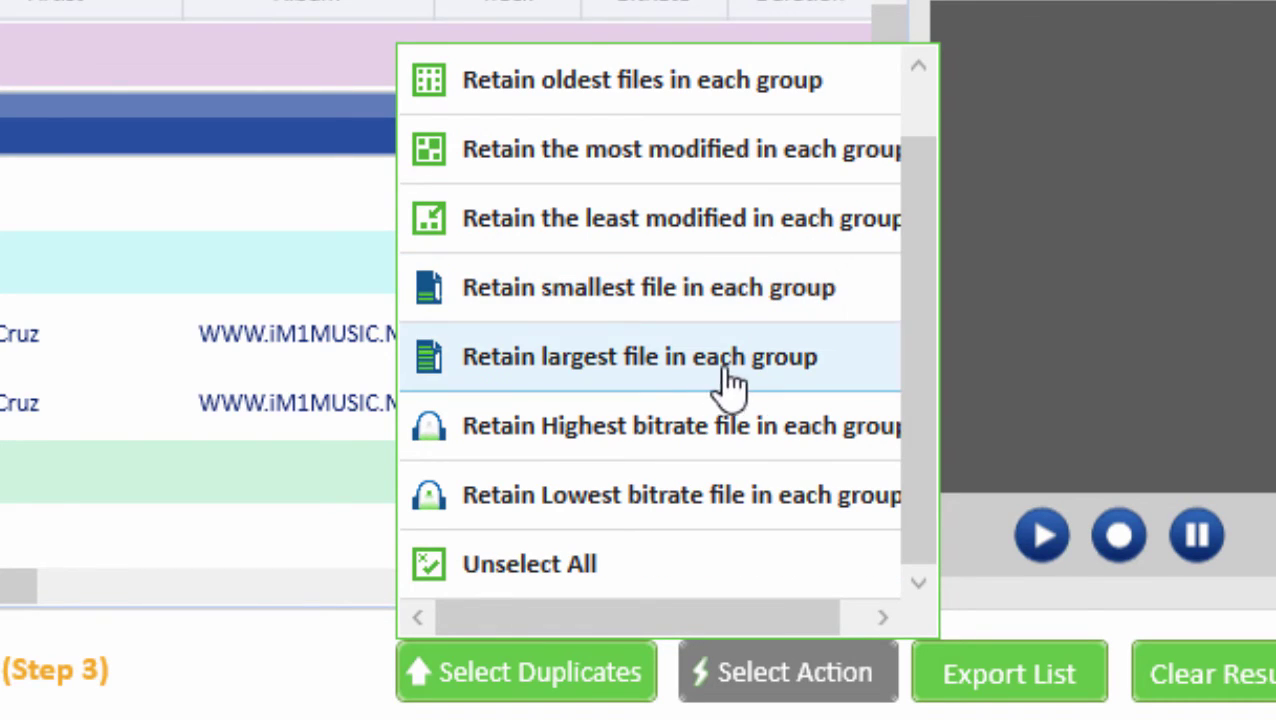
{"action": "mouse_move", "coordinate": [906, 490]}
{"action": "left_mouse_down"}
{"action": "mouse_move", "coordinate": [917, 441]}
{"action": "mouse_move", "coordinate": [878, 159]}
{"action": "left_mouse_up"}
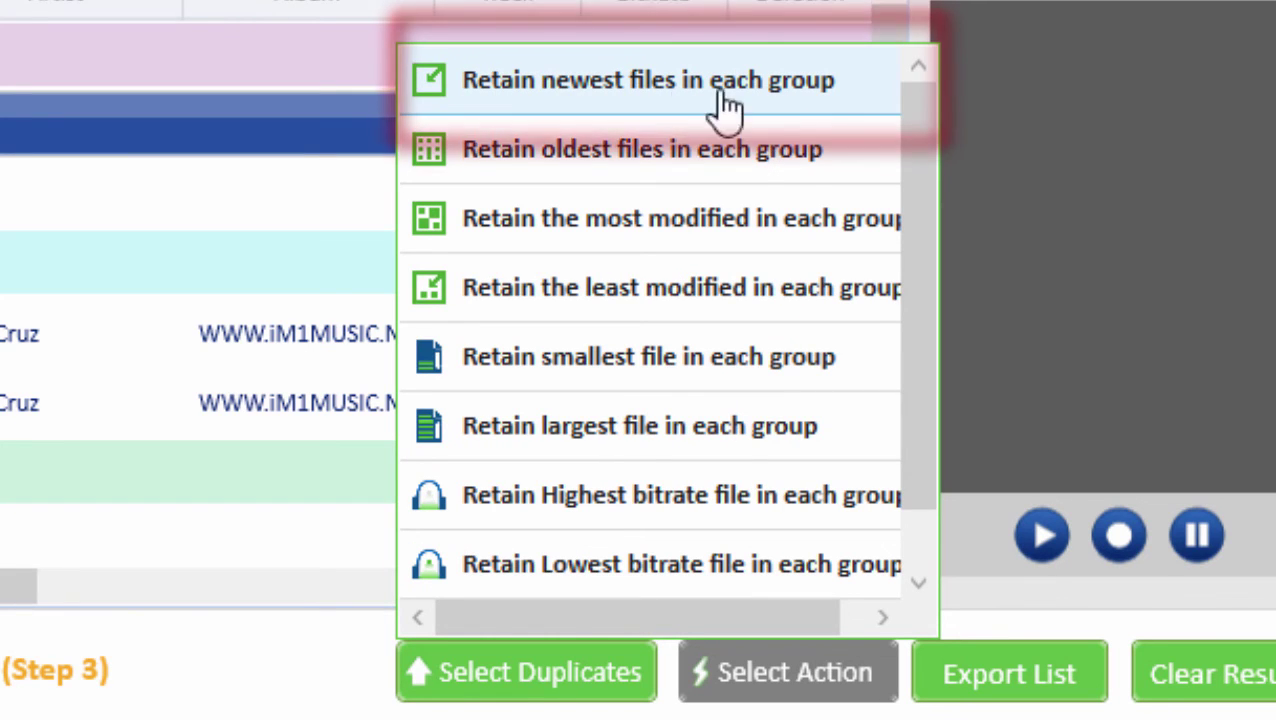
{"action": "left_click", "coordinate": [774, 100]}
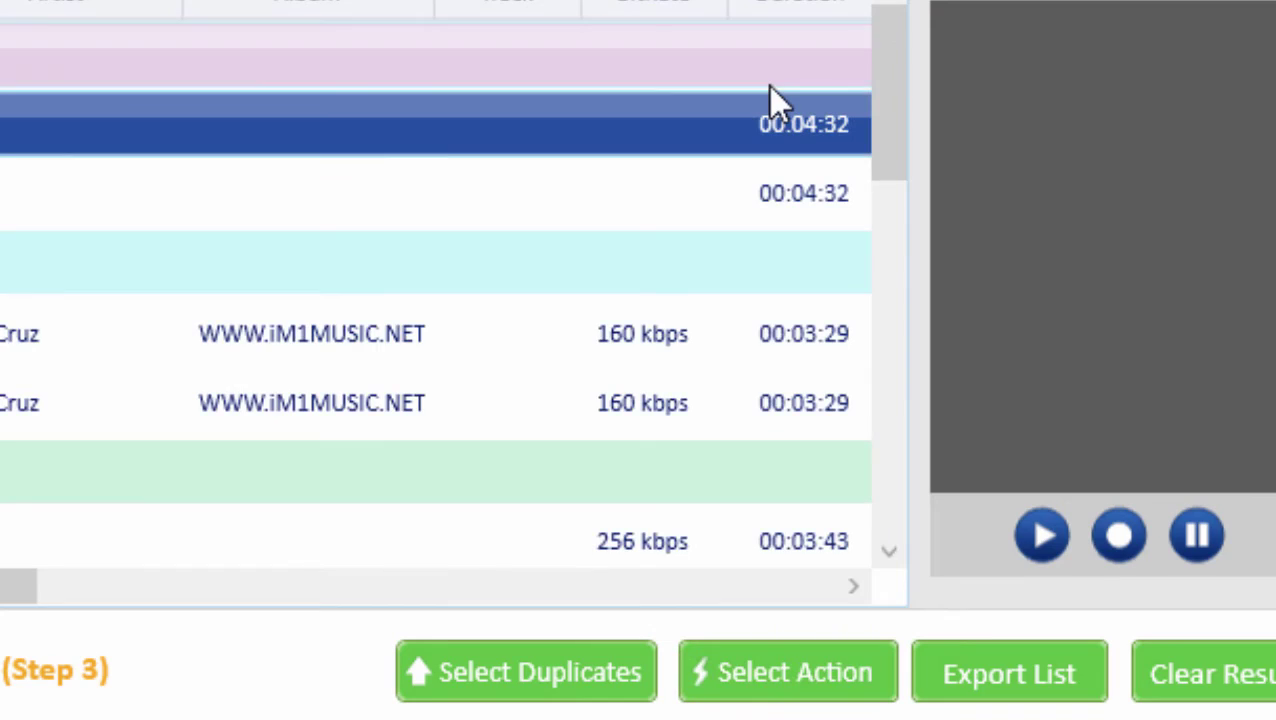
{"action": "left_click_drag", "start_coordinate": [891, 134], "coordinate": [906, 484]}
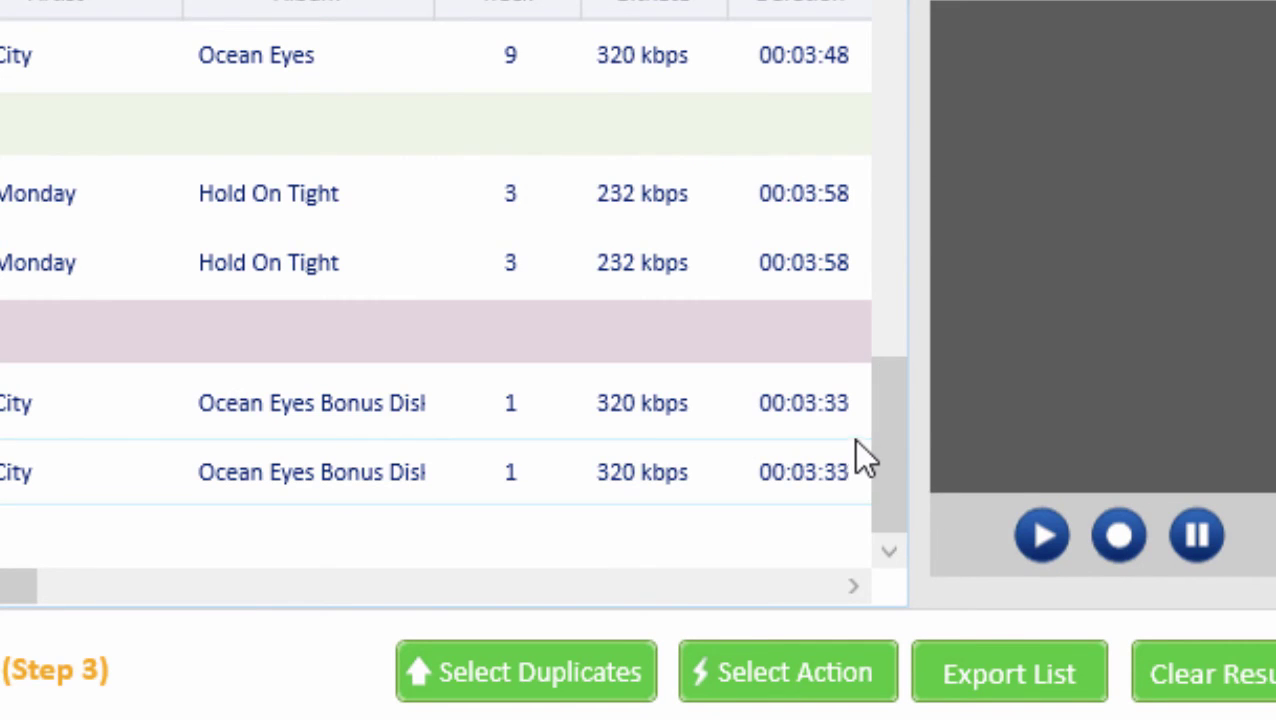
{"action": "left_click_drag", "start_coordinate": [883, 421], "coordinate": [888, 5]}
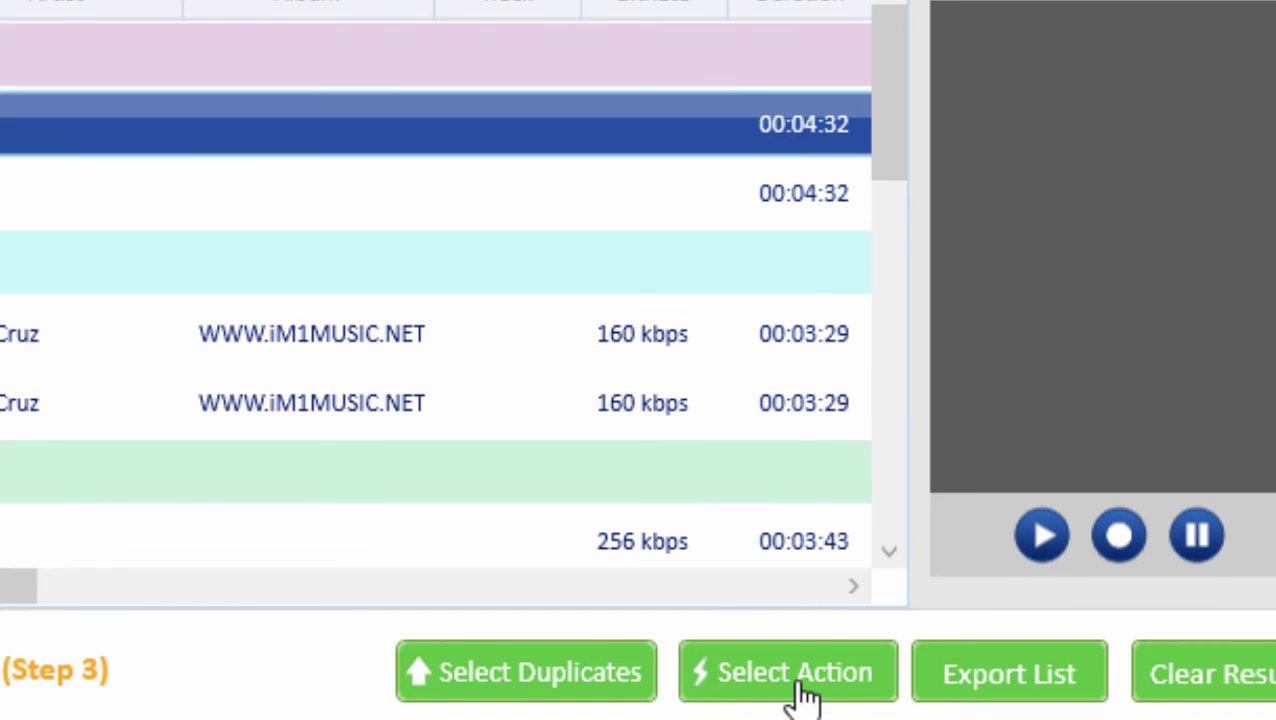
Choose Permanent Delete as the action, keeping Create Backup (Recommended) ticked.
{"action": "left_click", "coordinate": [800, 690]}
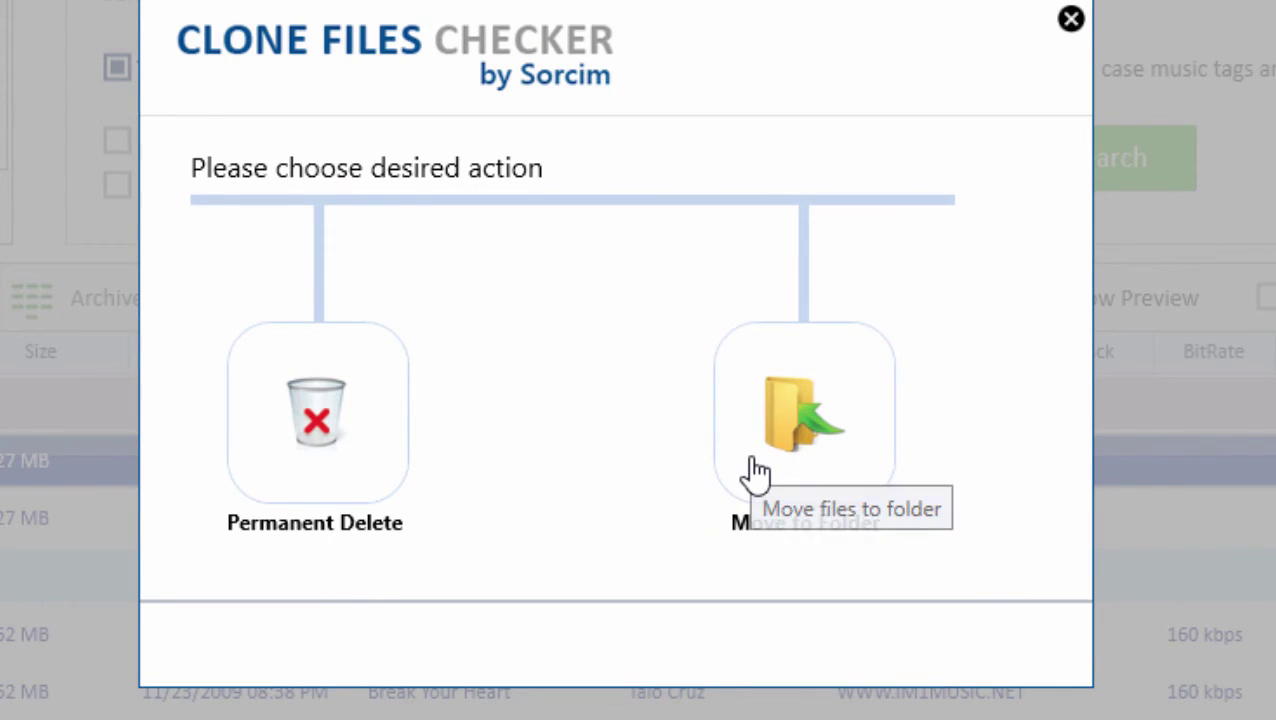
{"action": "left_click", "coordinate": [324, 455]}
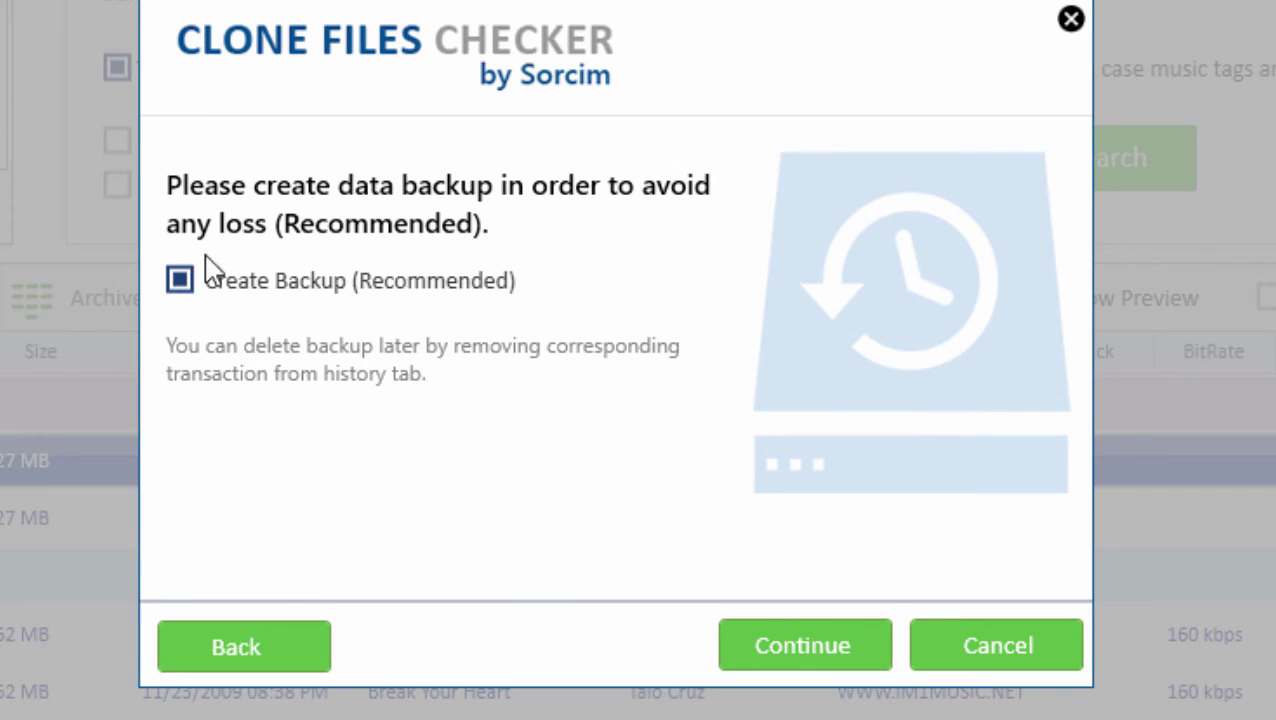
Continue to back up the data and permanently delete the older copies.
{"action": "left_click", "coordinate": [806, 655]}
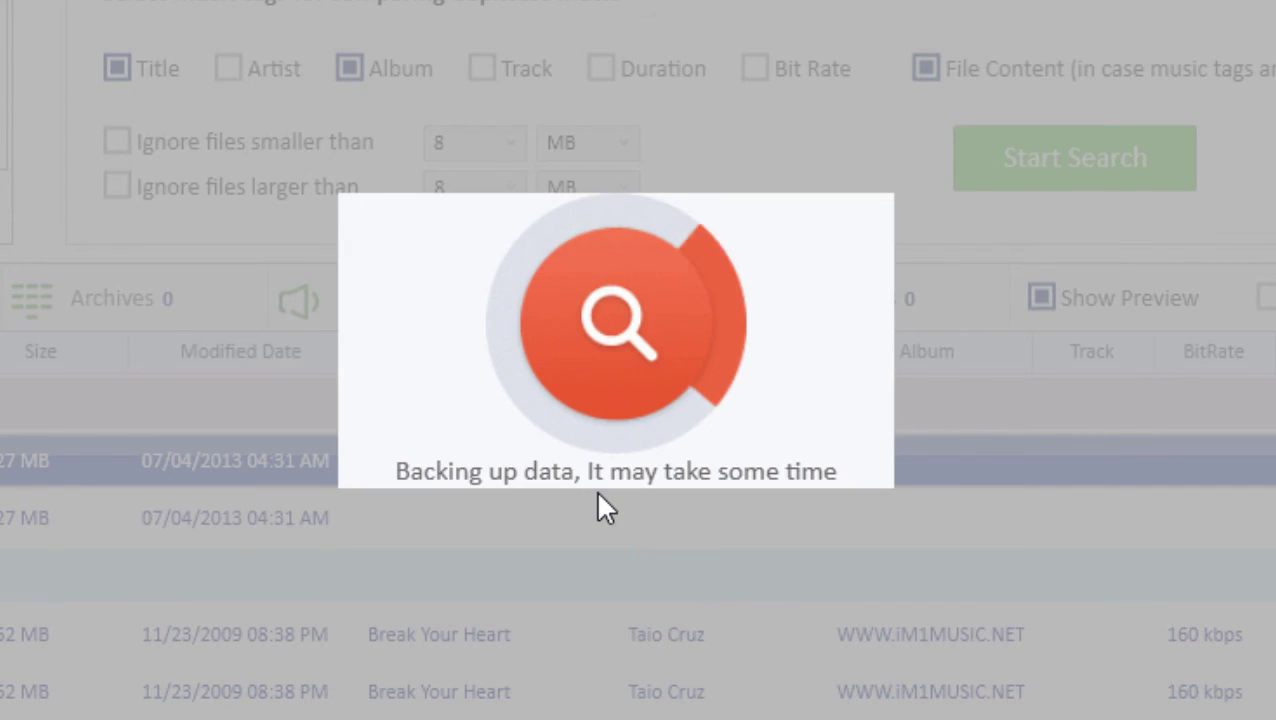